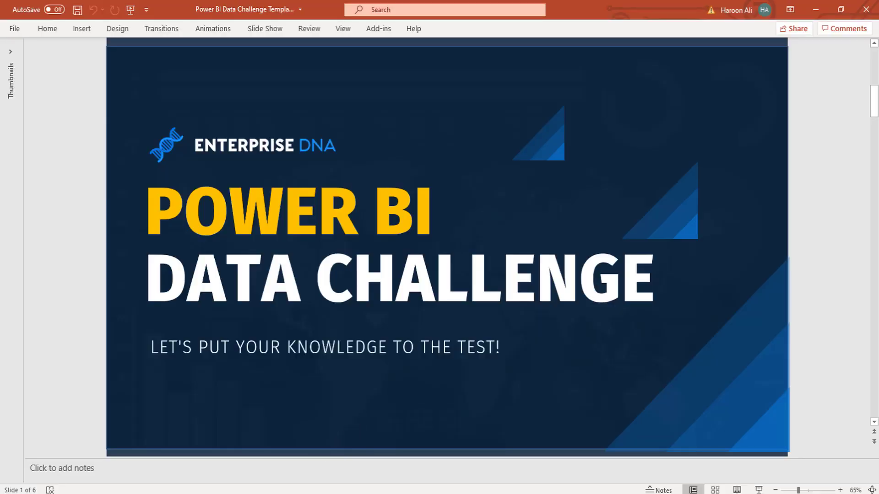
Step: Switch to the Challenge 12 Data workbook and locate the Shipment ID header at C15
key(alt+Tab)
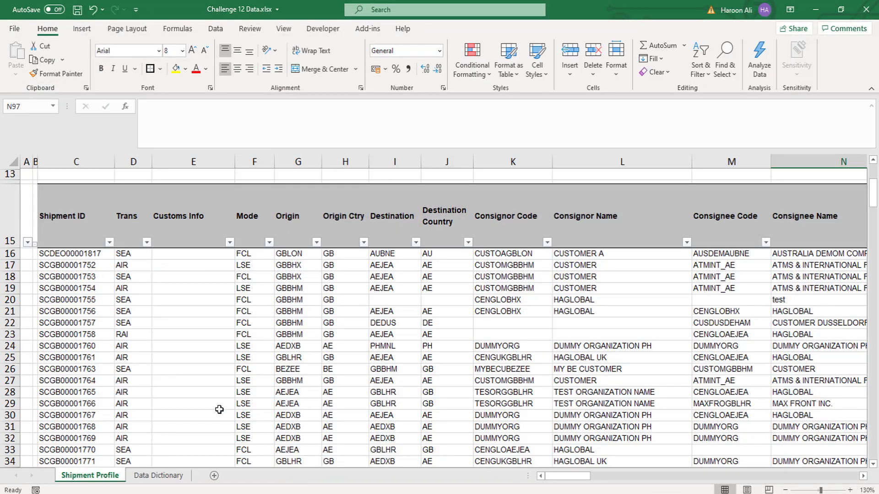
scroll(158, 223, up, 2)
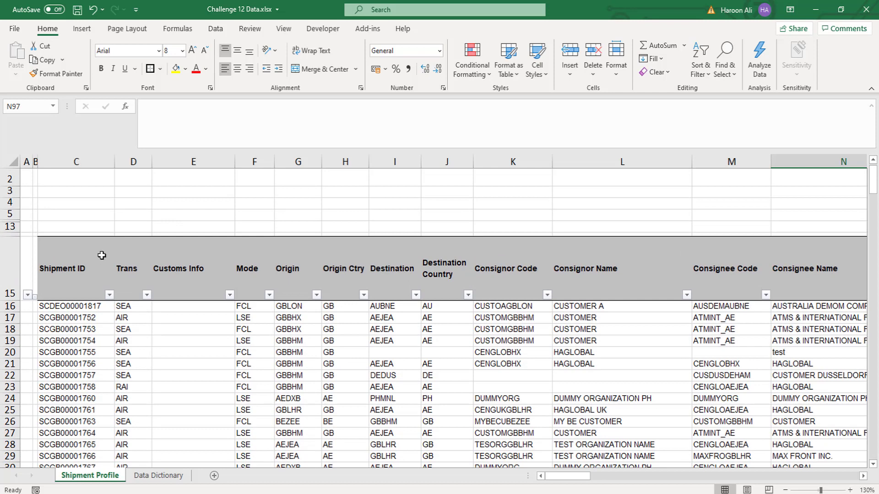
scroll(101, 256, down, 1)
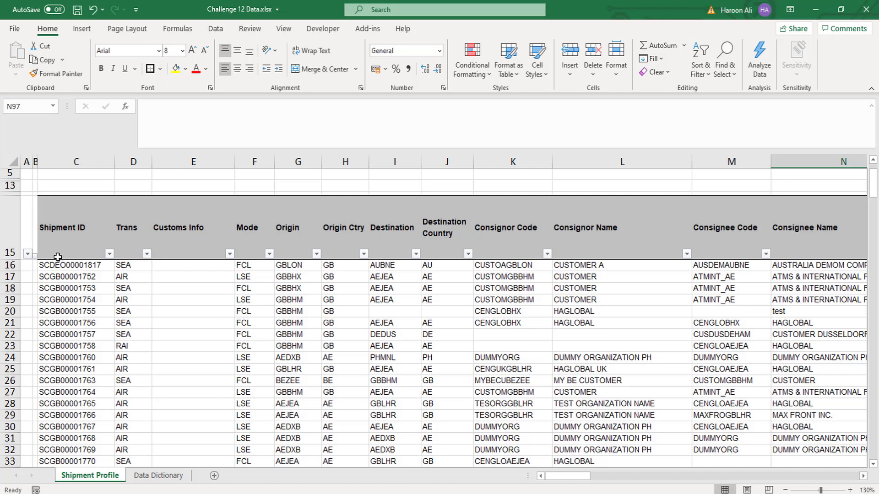
scroll(58, 257, up, 1)
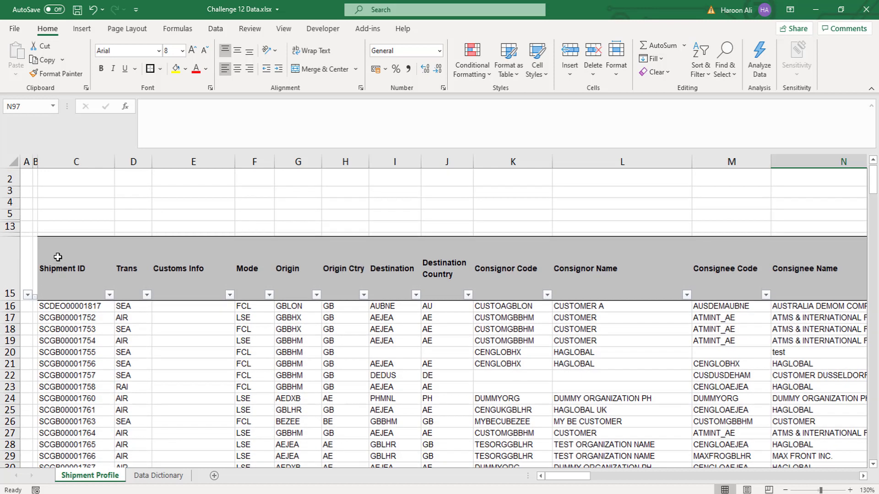
click(57, 258)
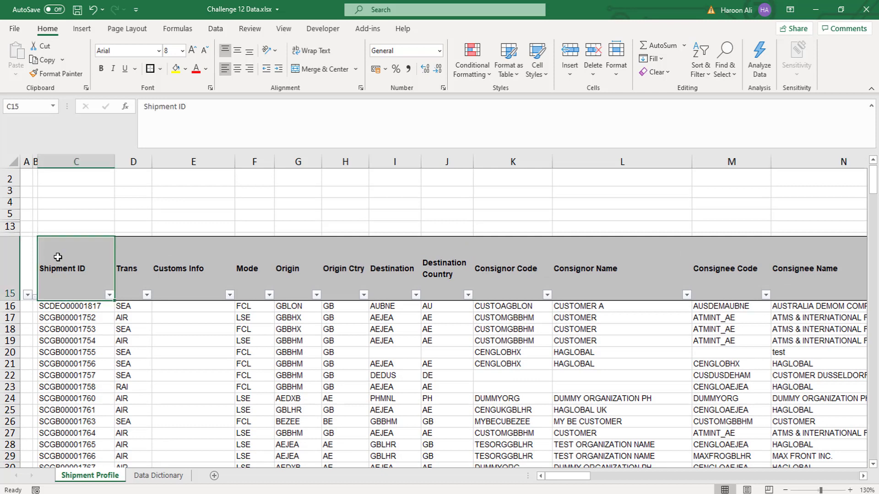
scroll(58, 257, down, 1)
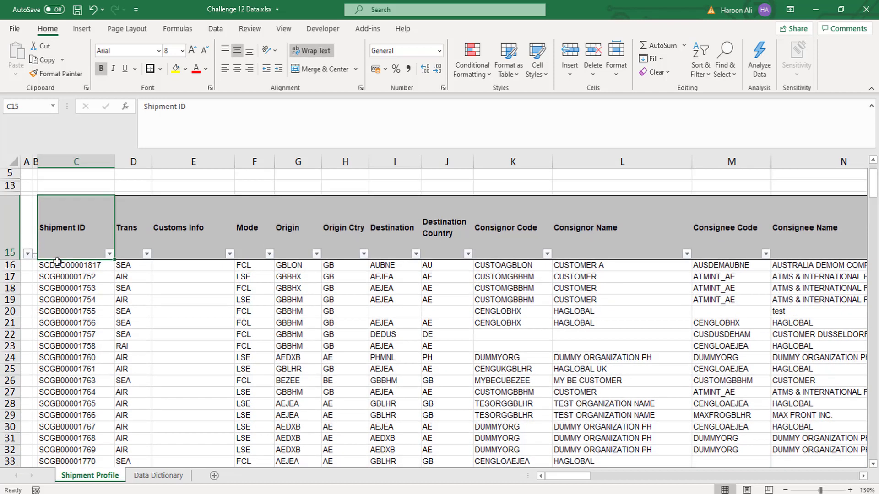
scroll(57, 262, down, 1)
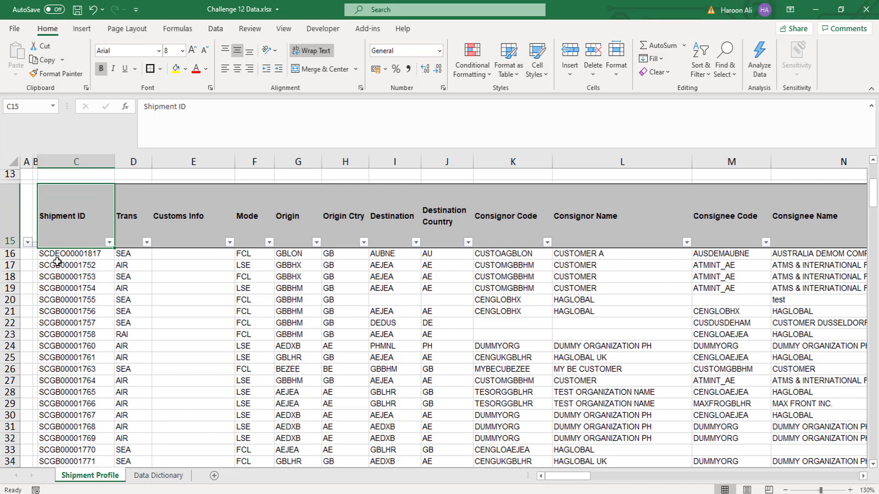
scroll(58, 263, up, 1)
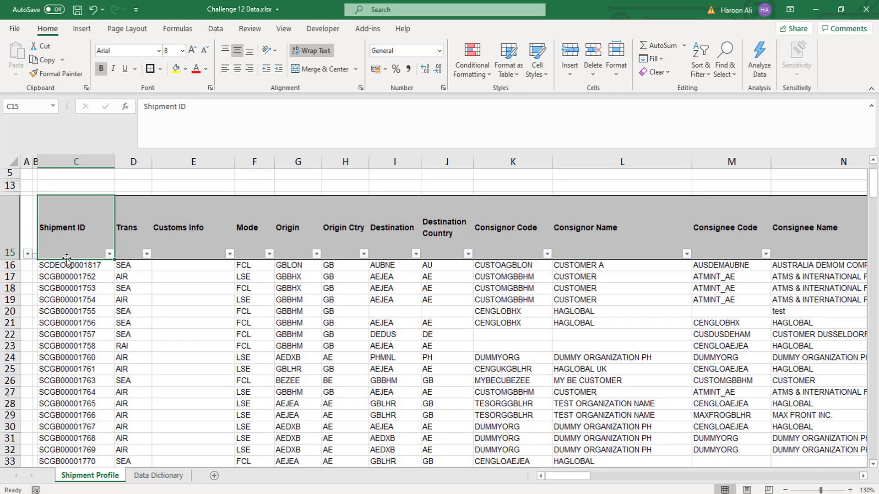
Step: Select the Shipment Profile table from columns C to DZ down to row 239, then return to the top
drag(77, 242, 133, 250)
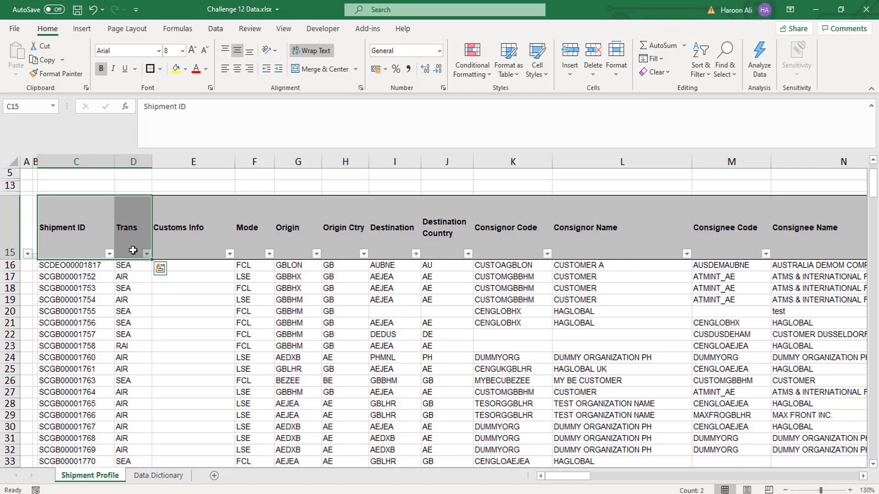
key(ctrl+shift+Right)
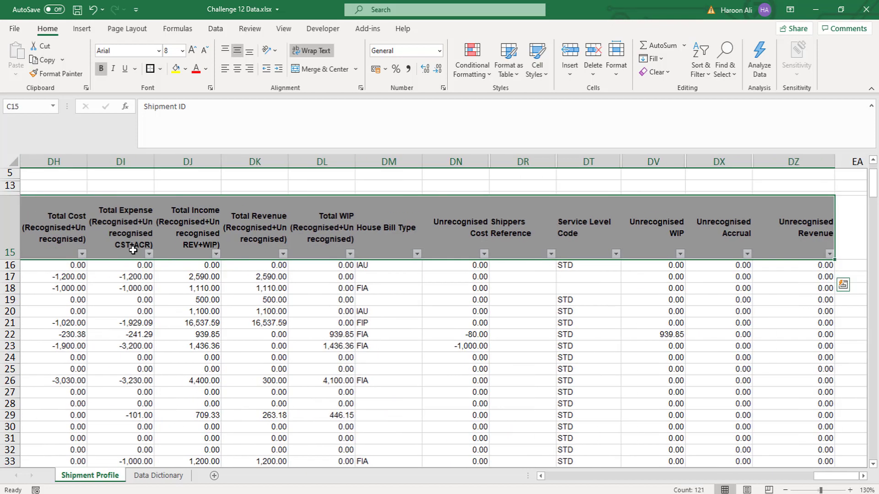
key(ctrl+shift+Down)
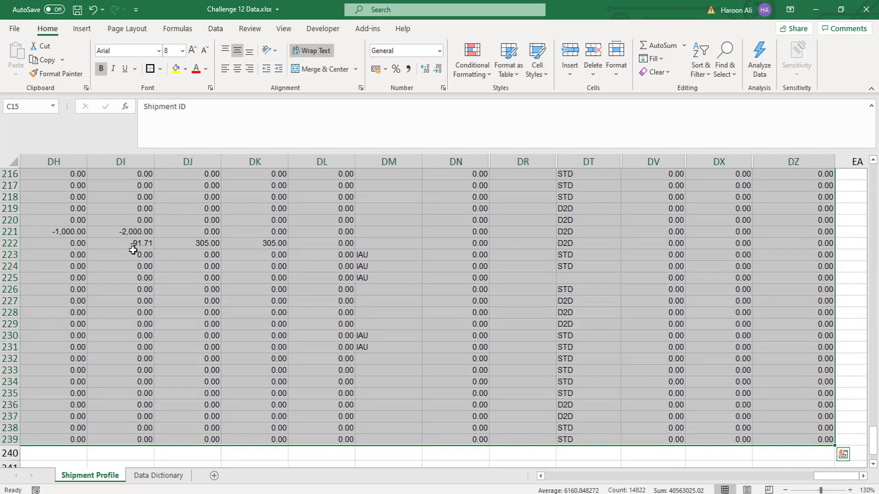
key(ctrl+shift+Left)
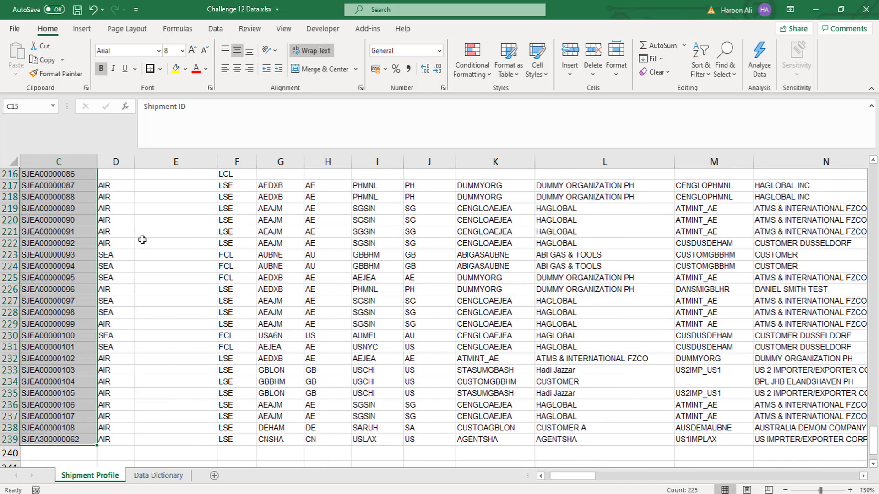
scroll(141, 240, up, 8)
scroll(155, 288, up, 20)
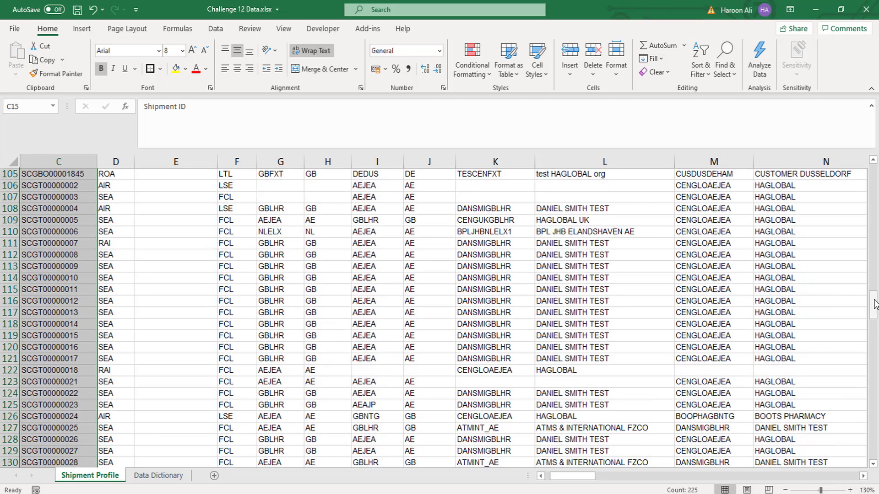
drag(873, 302, 870, 173)
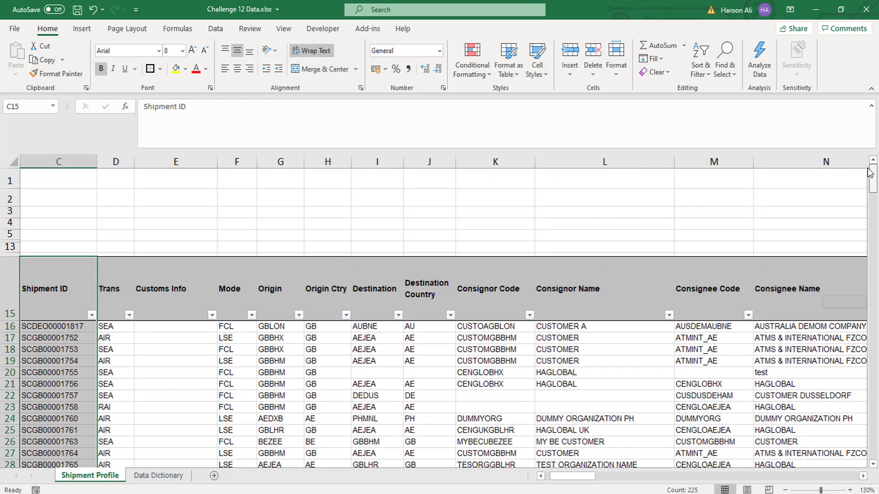
click(429, 372)
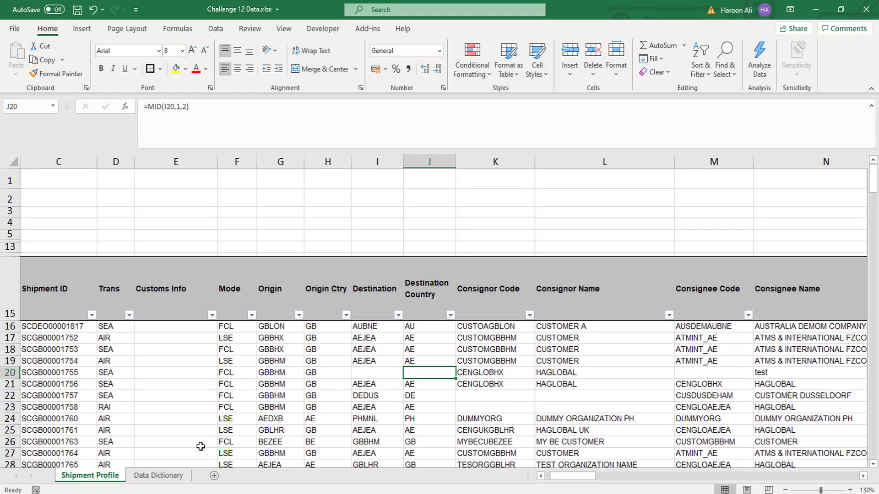
drag(585, 482, 577, 479)
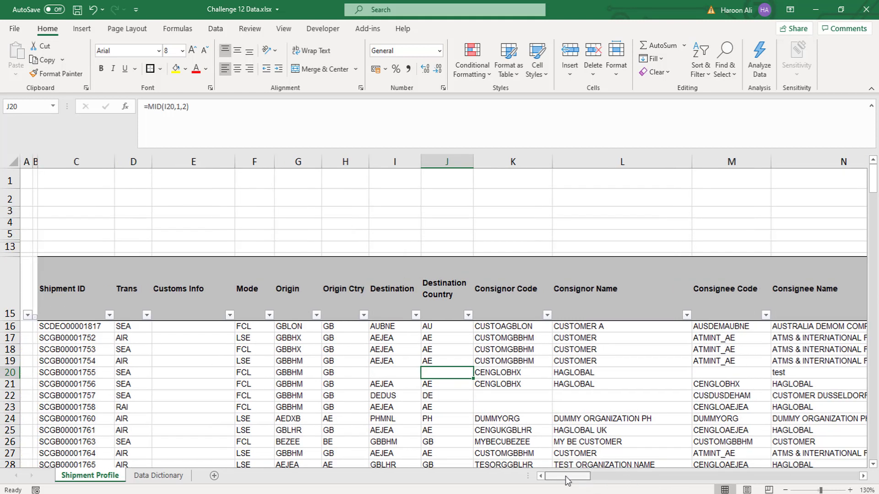
click(65, 306)
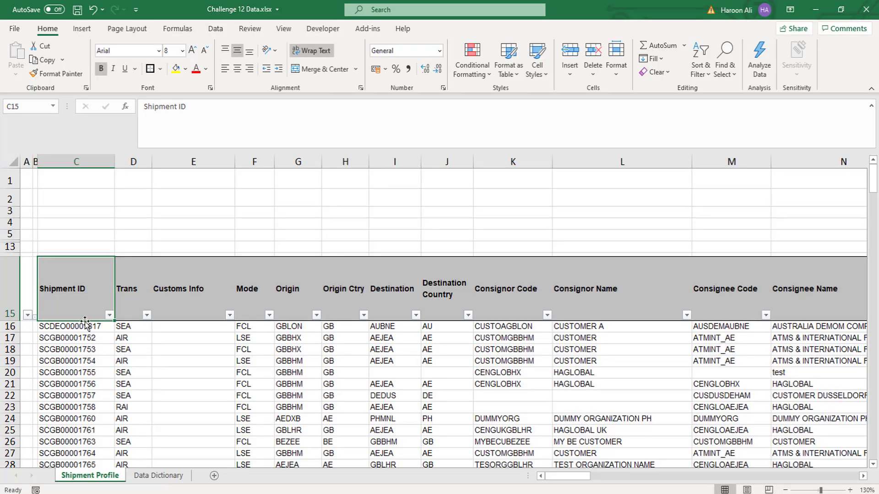
drag(87, 329, 87, 384)
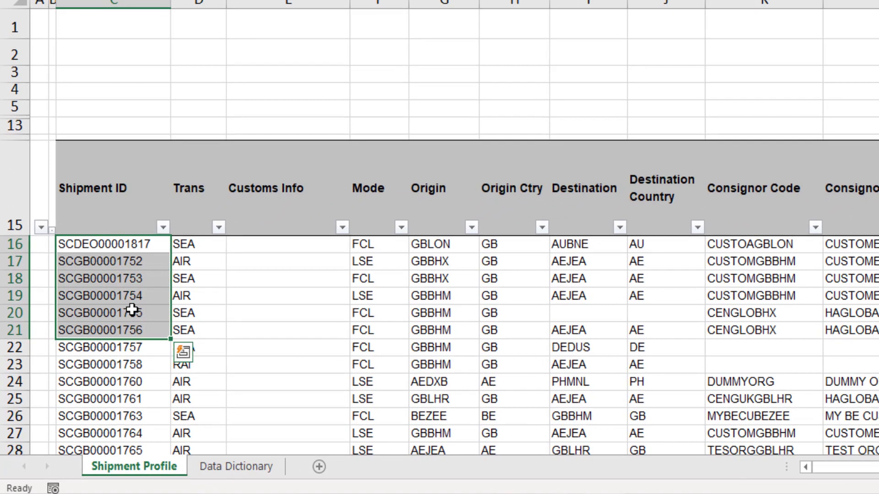
click(195, 251)
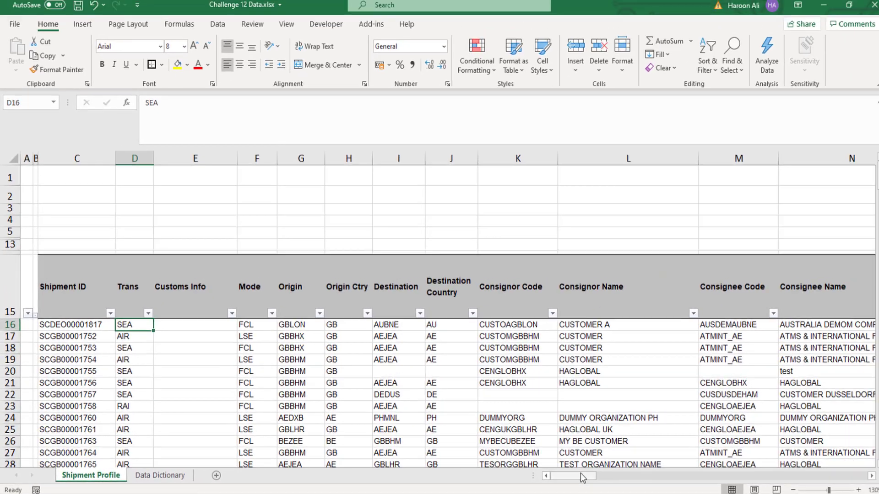
mouse_move(579, 476)
mouse_down()
mouse_move(616, 489)
mouse_move(564, 476)
mouse_up()
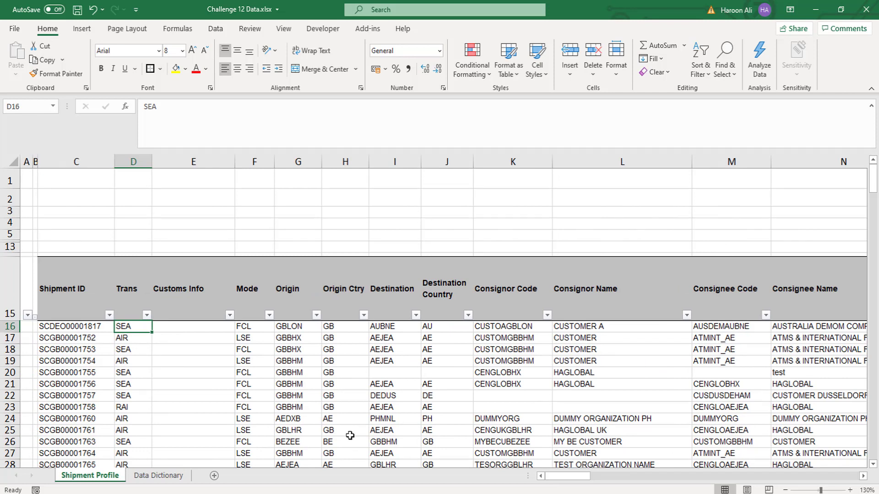
scroll(350, 436, down, 1)
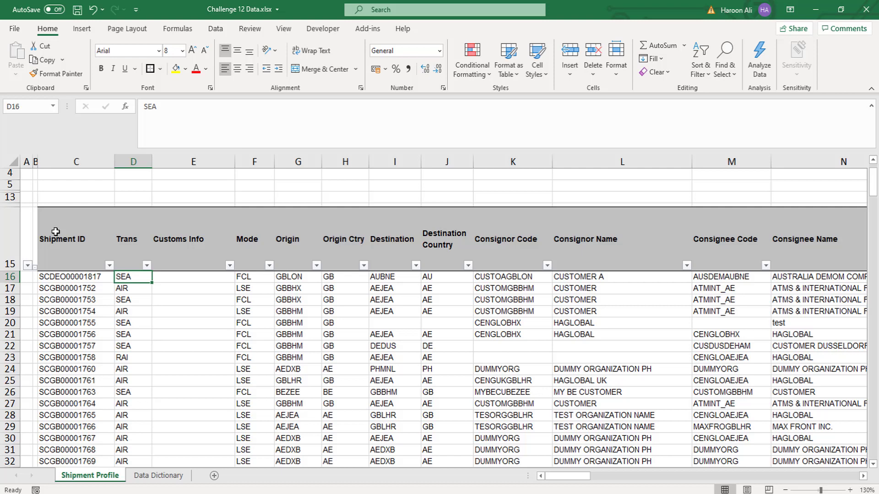
click(55, 232)
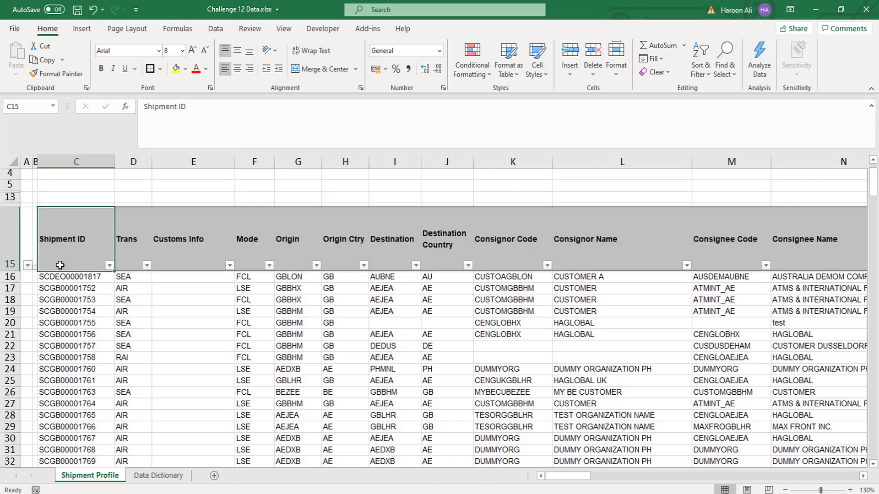
click(71, 310)
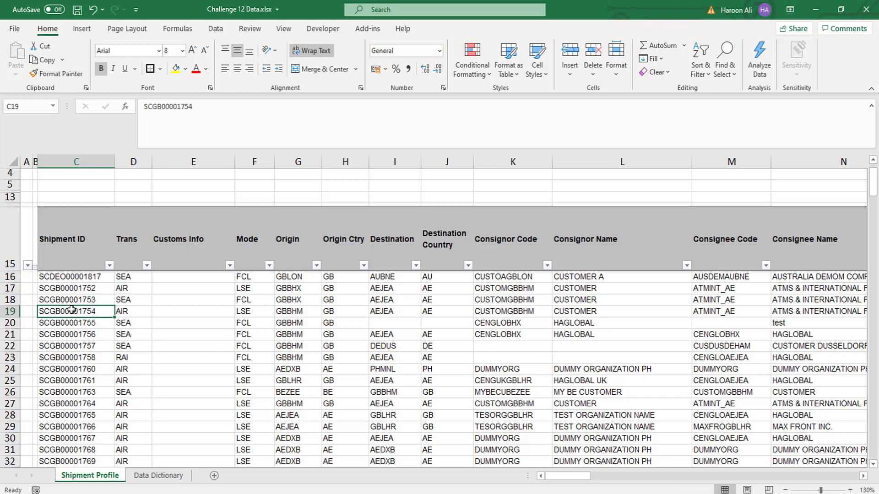
click(72, 262)
drag(72, 264, 82, 286)
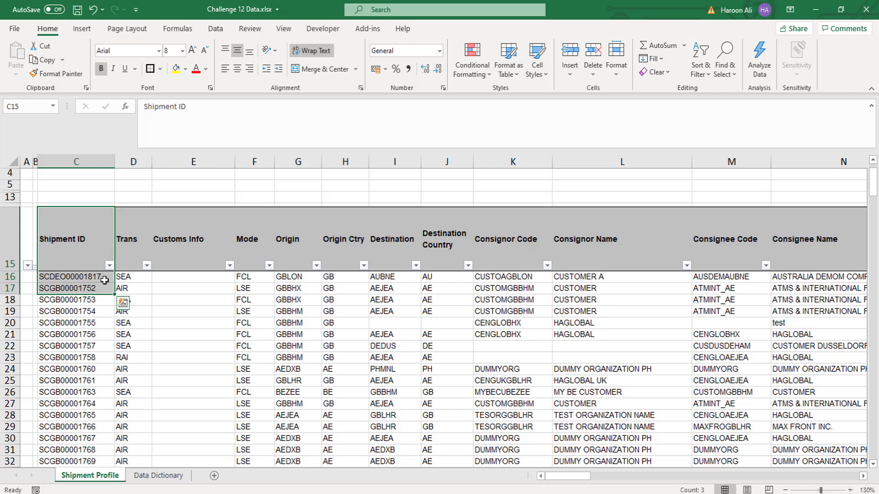
click(104, 321)
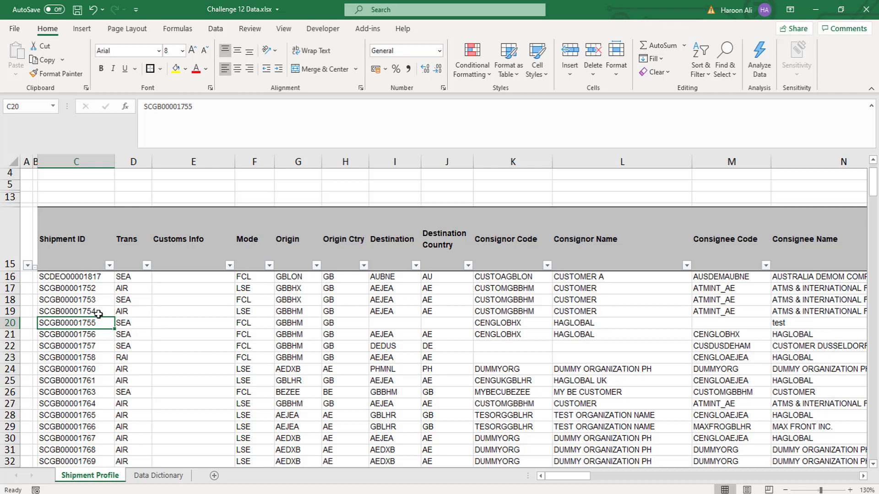
click(68, 259)
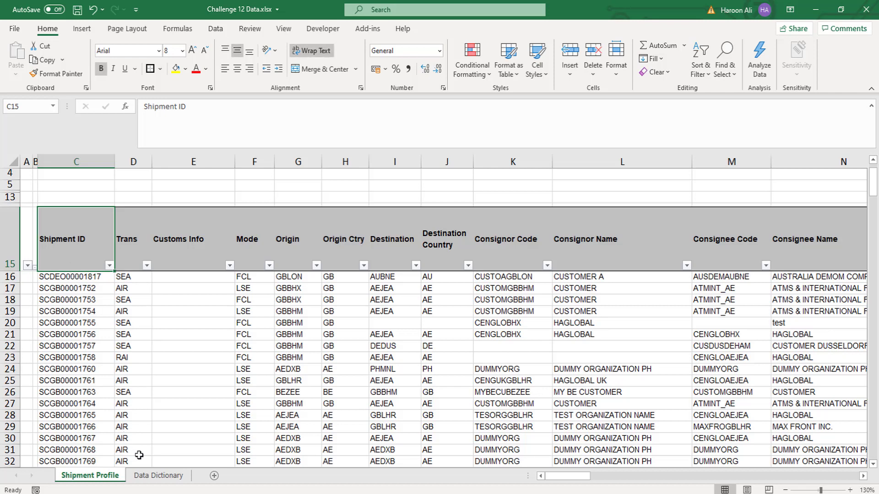
Step: Go to the Data Dictionary sheet and inspect blank cell A2, the Trans comment in C3, and the UNLOCO link in D5
click(153, 477)
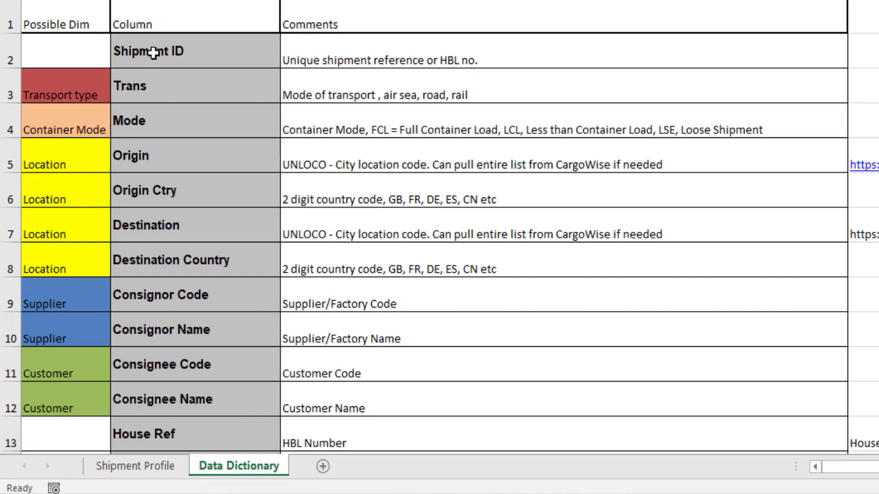
scroll(191, 135, down, 1)
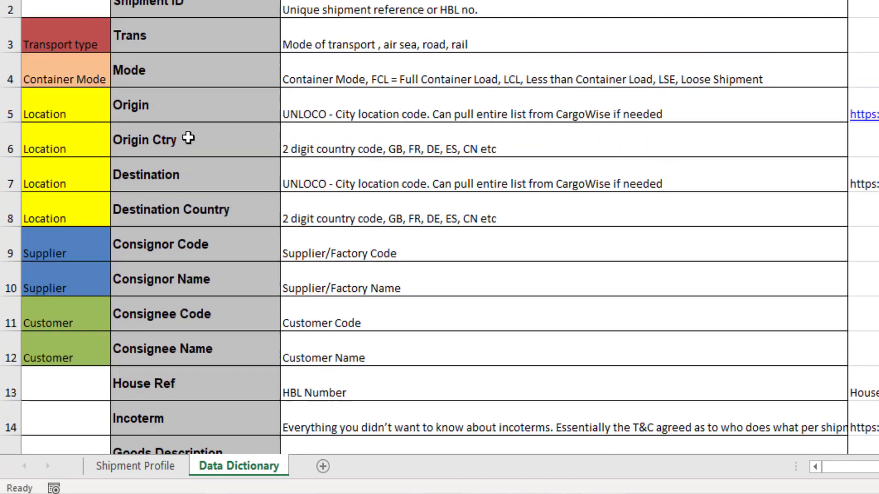
scroll(189, 215, up, 1)
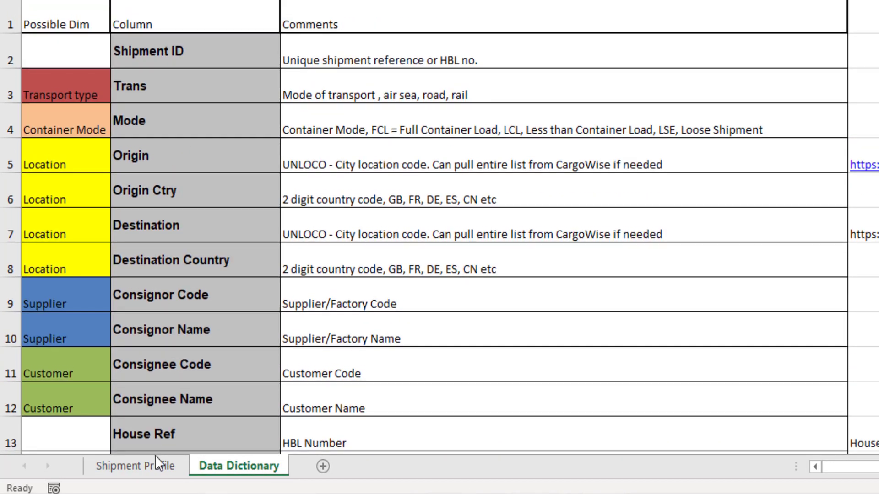
click(51, 45)
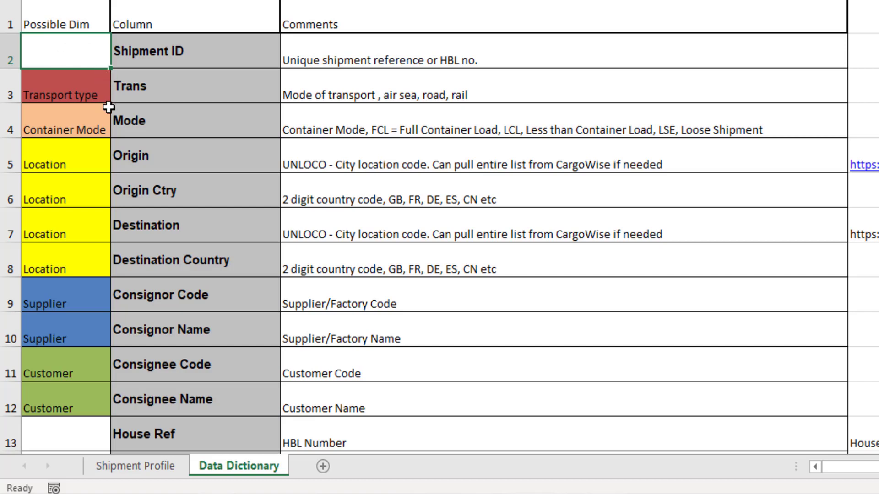
click(448, 90)
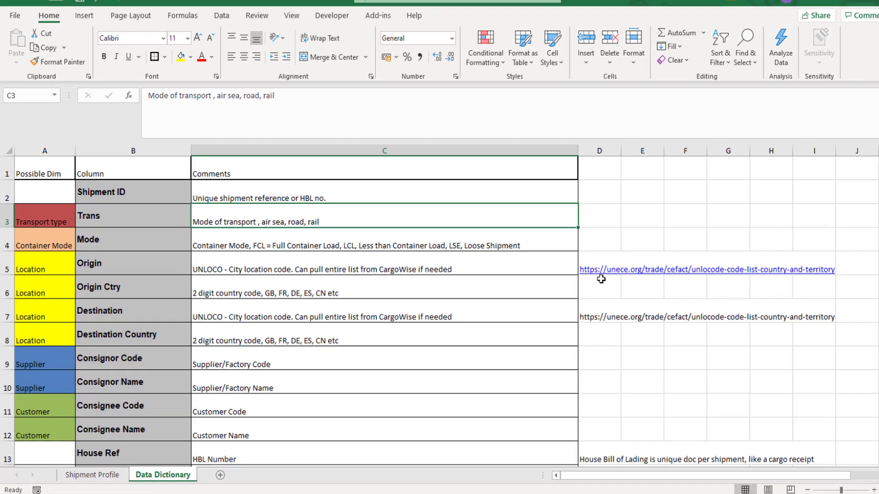
click(813, 194)
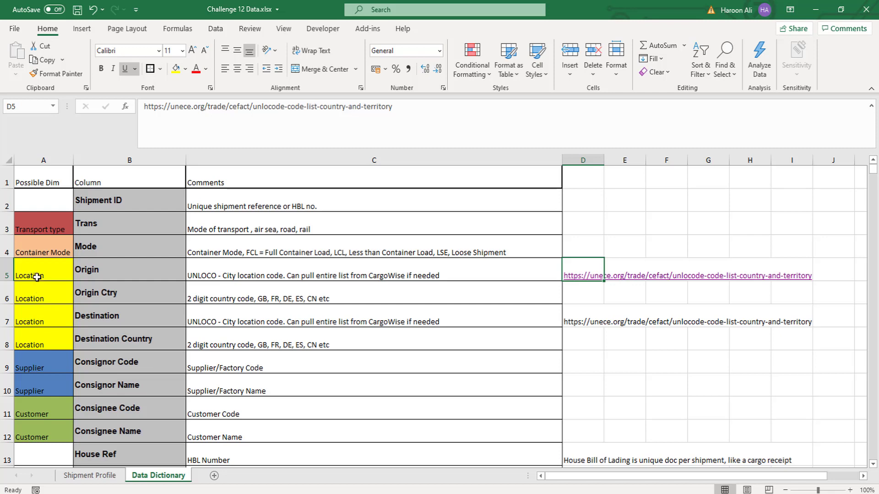
scroll(33, 270, down, 1)
scroll(38, 276, up, 1)
scroll(57, 294, down, 1)
scroll(57, 294, down, 2)
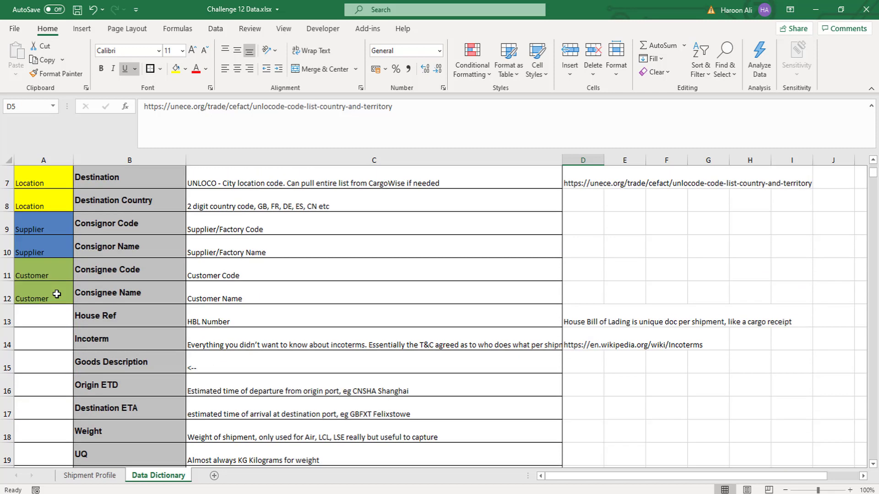
scroll(57, 294, up, 2)
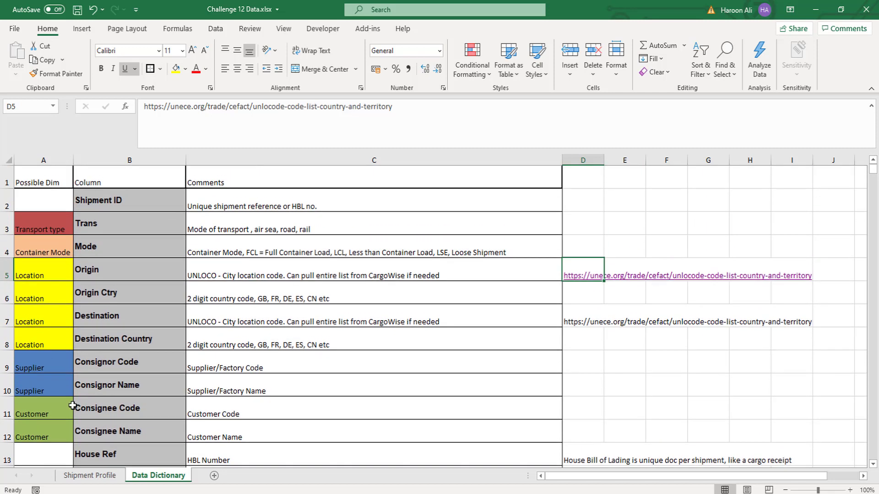
scroll(52, 389, down, 1)
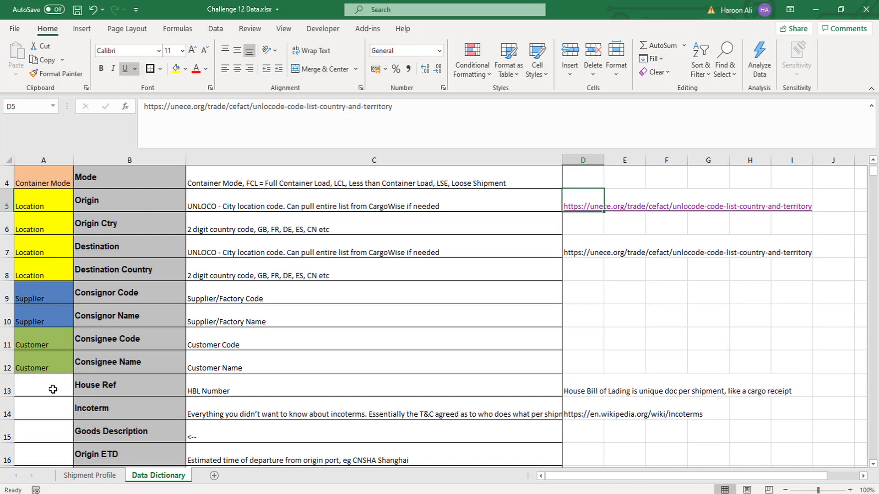
scroll(53, 390, up, 1)
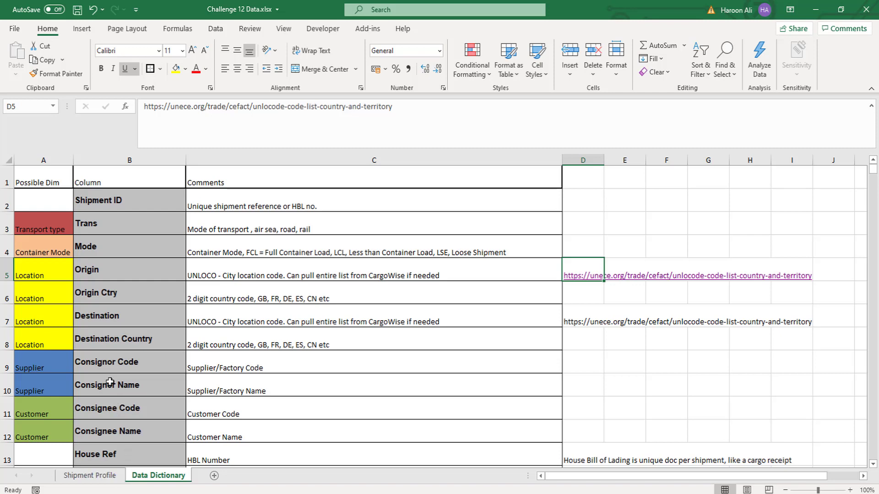
scroll(97, 353, down, 3)
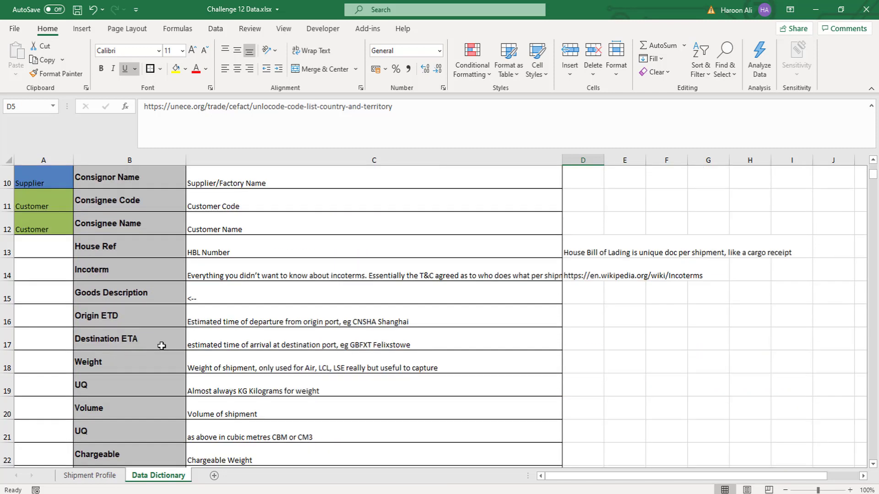
scroll(168, 361, up, 3)
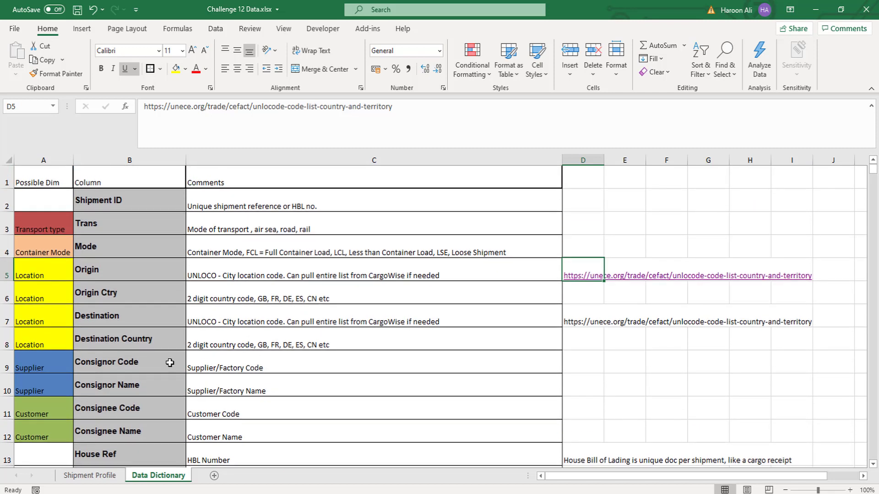
scroll(168, 361, down, 12)
scroll(170, 362, down, 8)
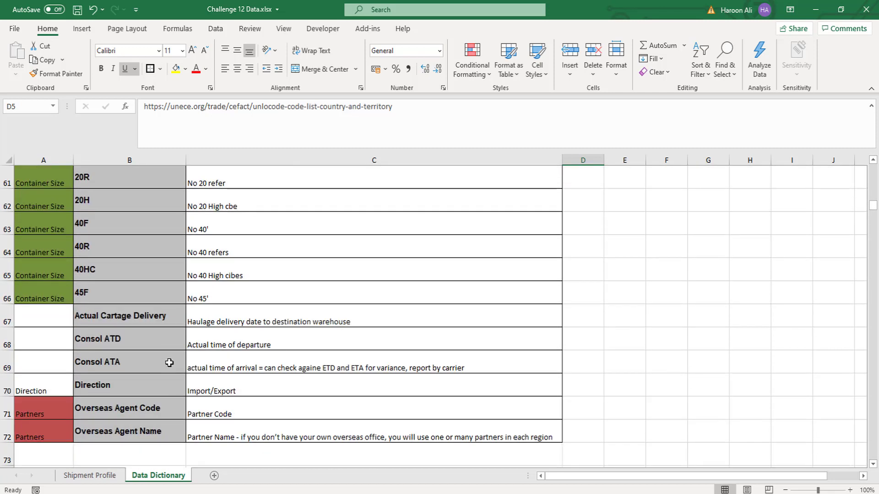
scroll(169, 362, up, 11)
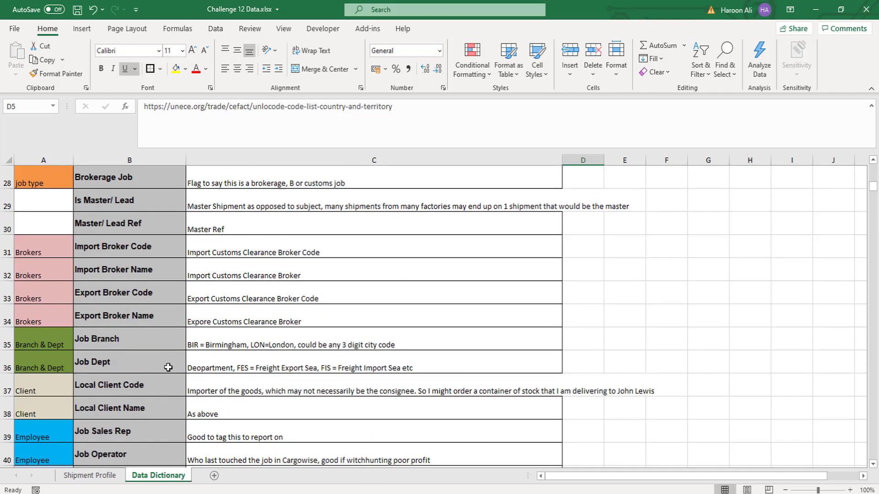
scroll(168, 367, up, 9)
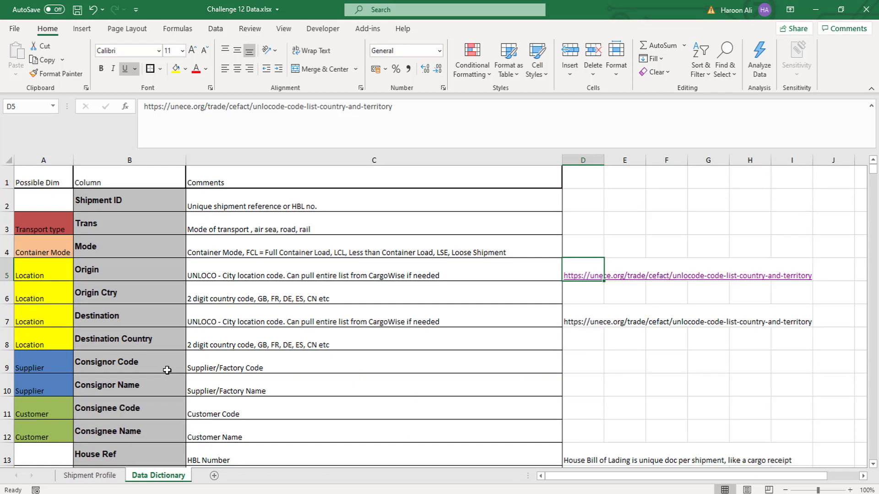